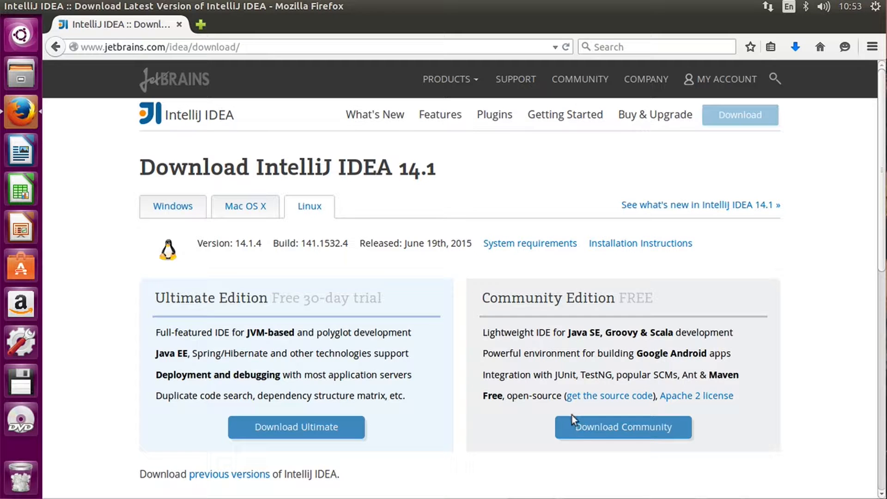
Download the Linux Community Edition of IntelliJ IDEA as a saved file and open the ideaIC-14.1.4.tar.gz archive from the Downloads folder.
click(586, 429)
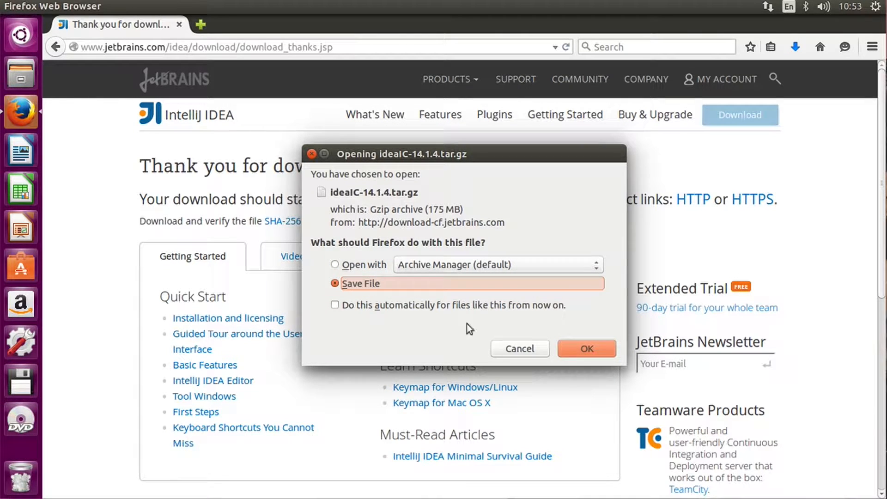
click(575, 349)
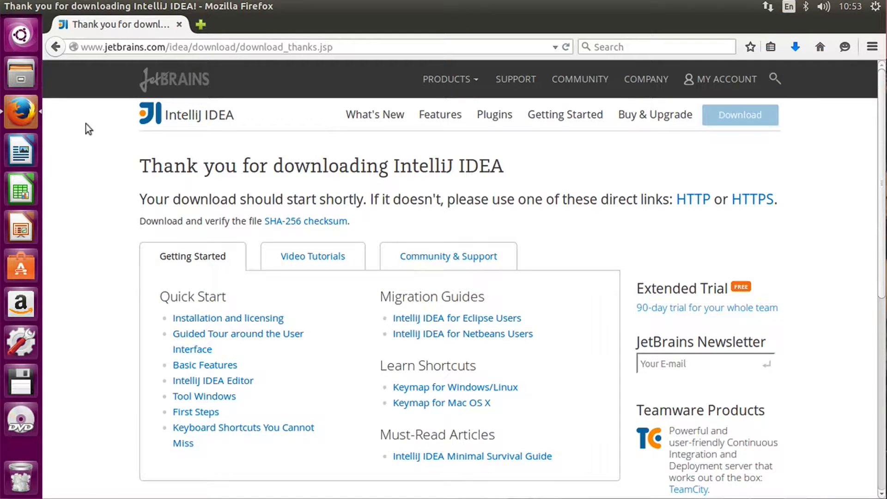
click(16, 80)
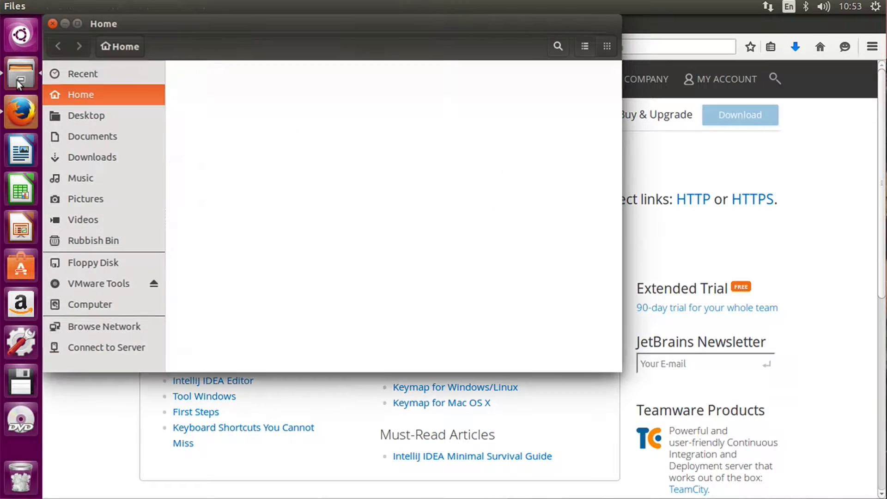
click(95, 158)
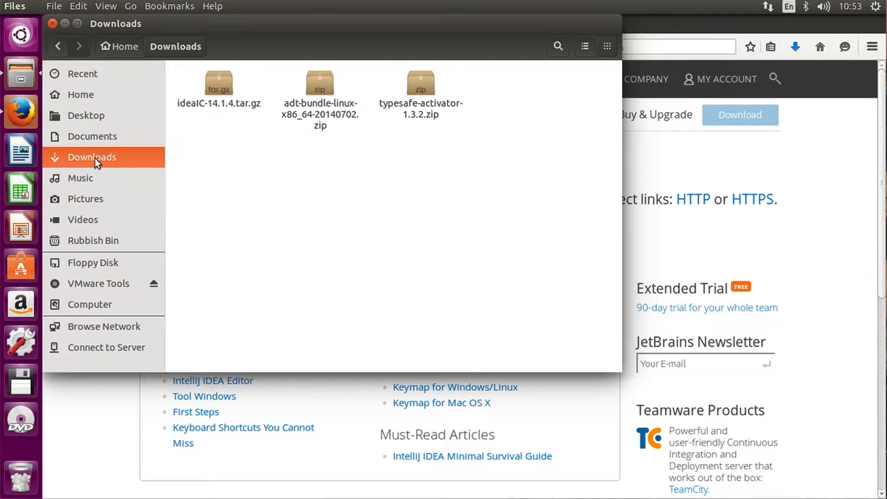
double_click(220, 85)
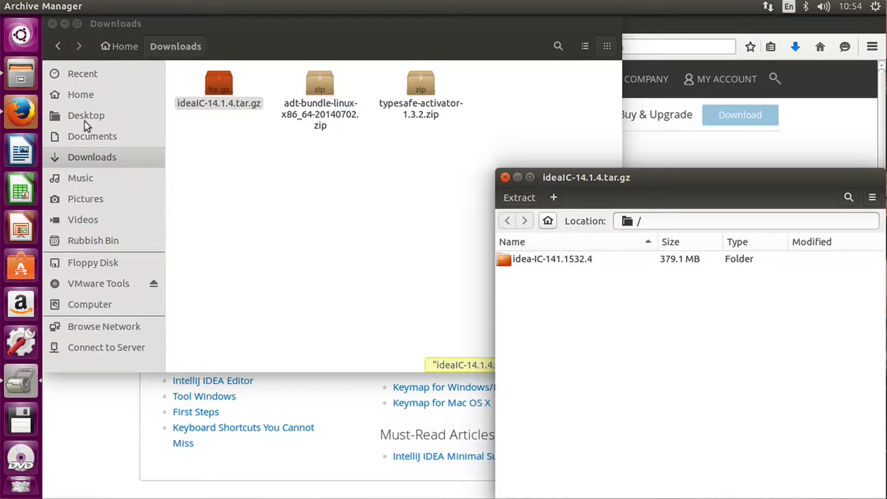
Extract the idea-IC-141.1532.4 folder from the archive into the dev folder under Home, and close the archive.
click(81, 97)
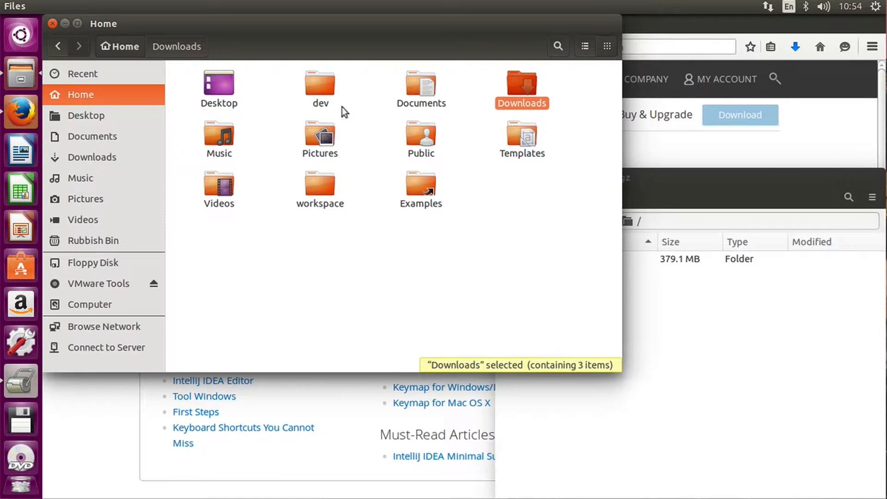
double_click(315, 87)
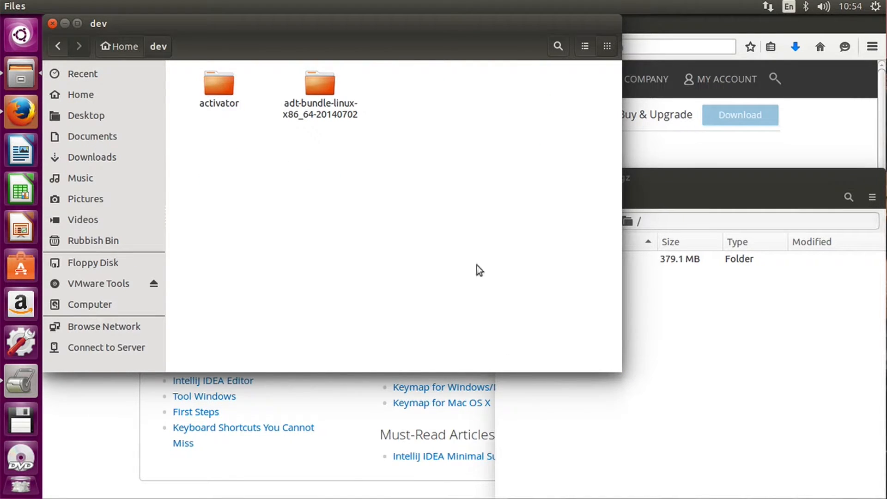
click(744, 310)
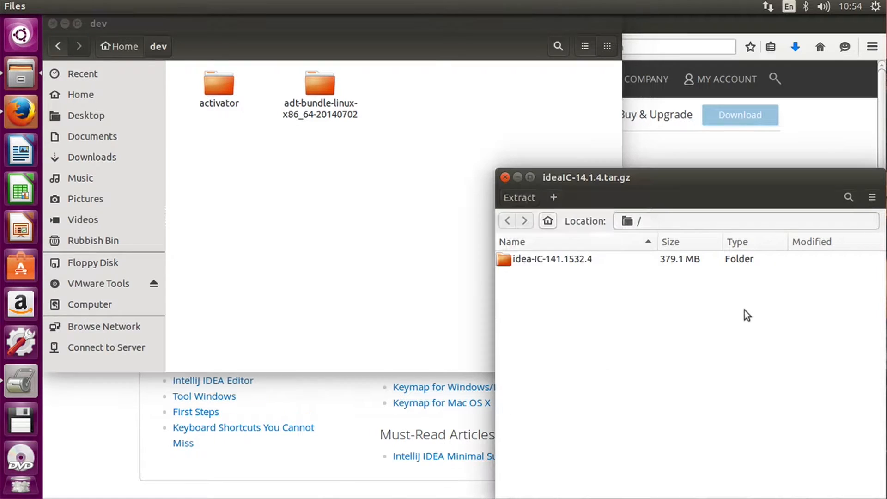
click(518, 262)
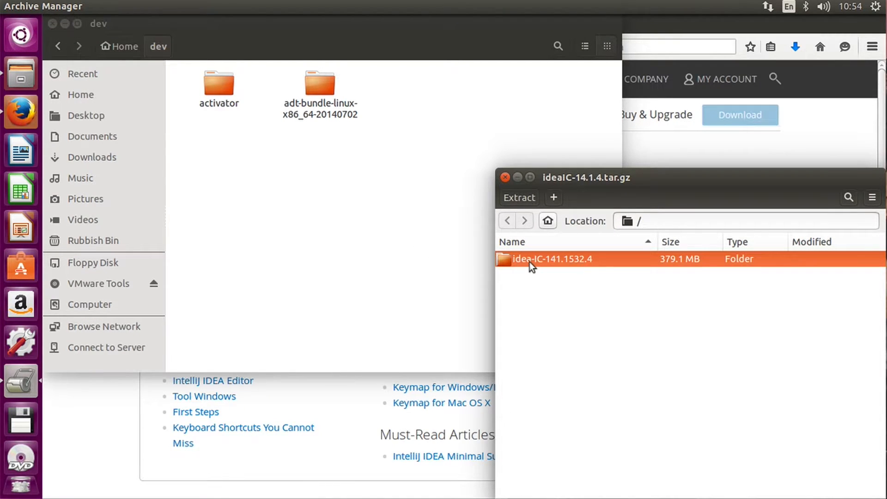
drag(529, 261, 284, 207)
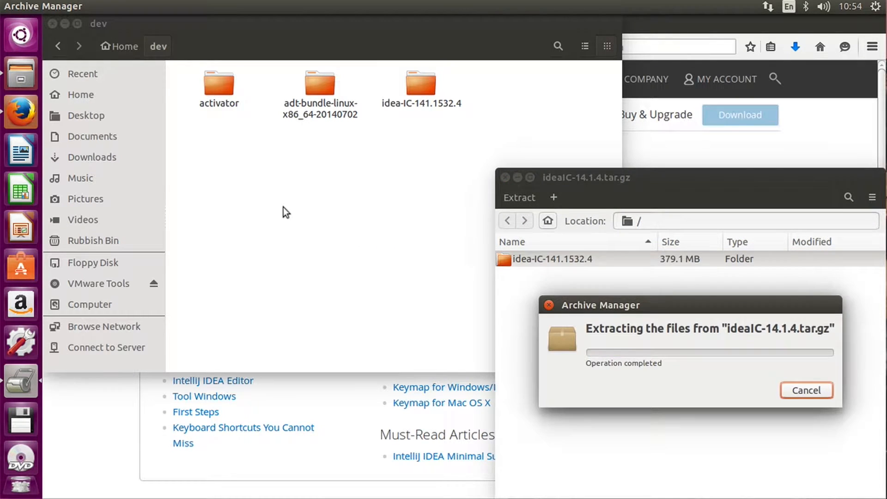
click(505, 178)
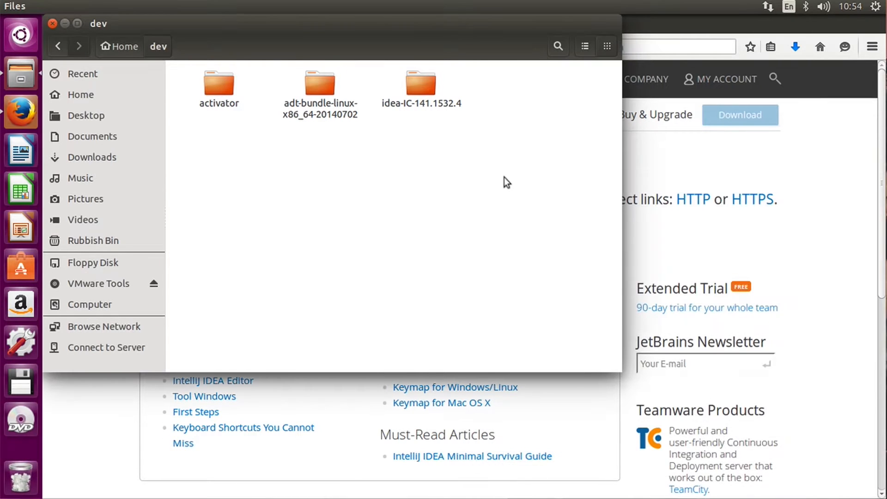
Open a Terminal over the file manager and change to the directory ~/dev/idea-IC-141.1532.4/.
click(22, 36)
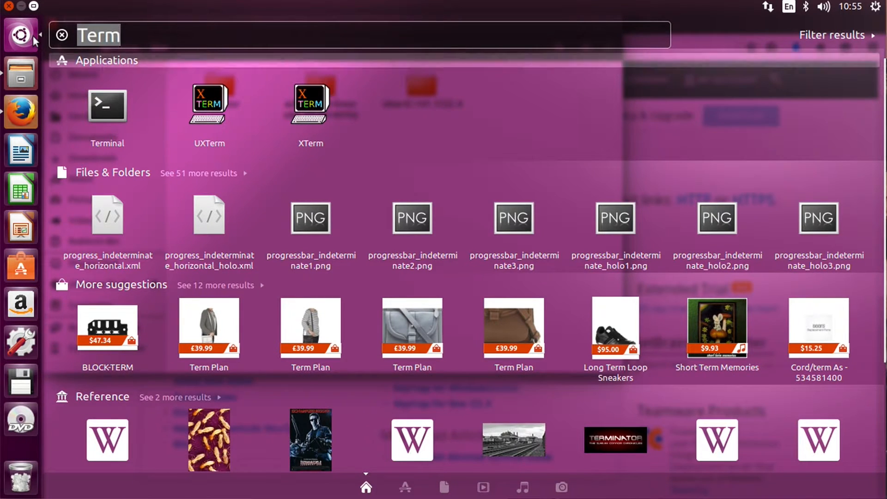
key(Return)
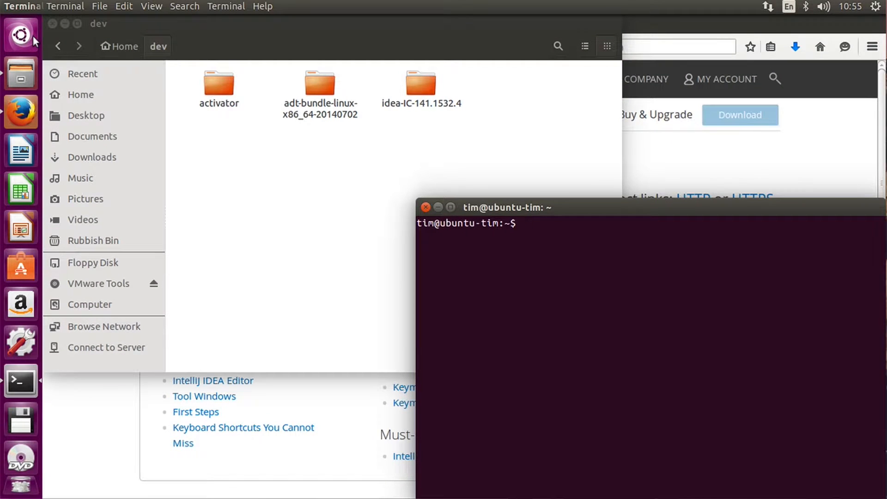
drag(592, 207, 391, 97)
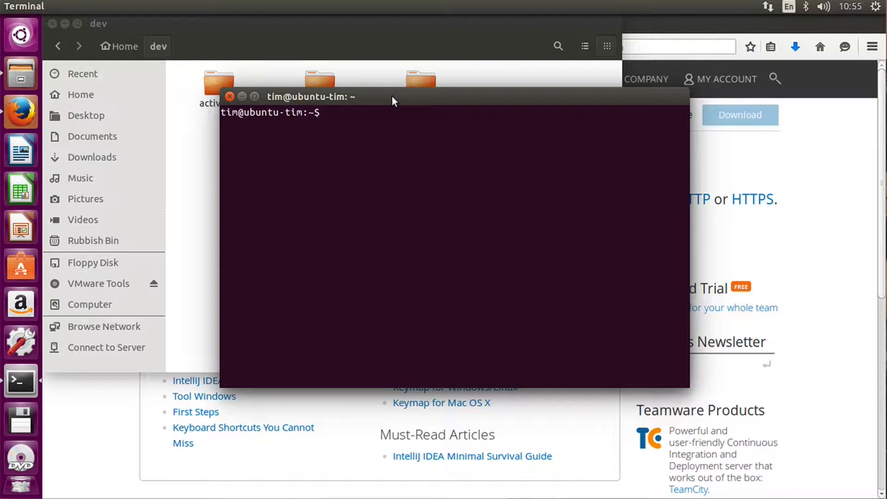
text(cd ~/dev/ide)
key(Tab)
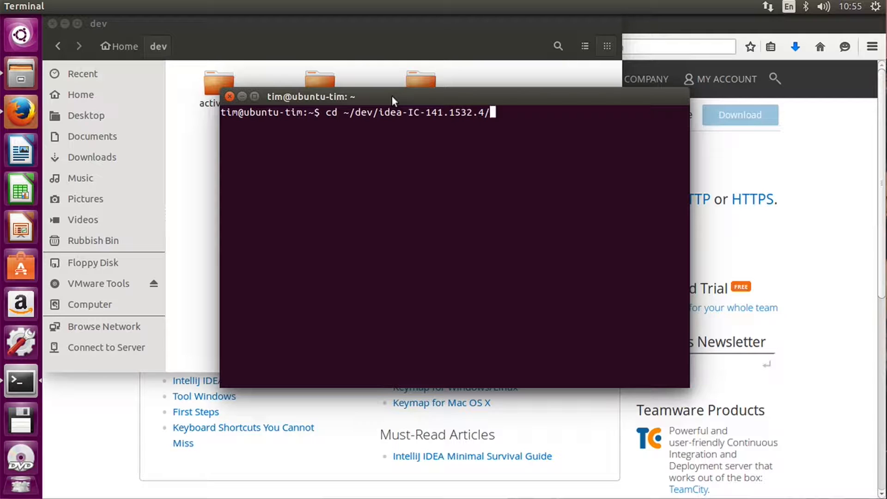
key(Return)
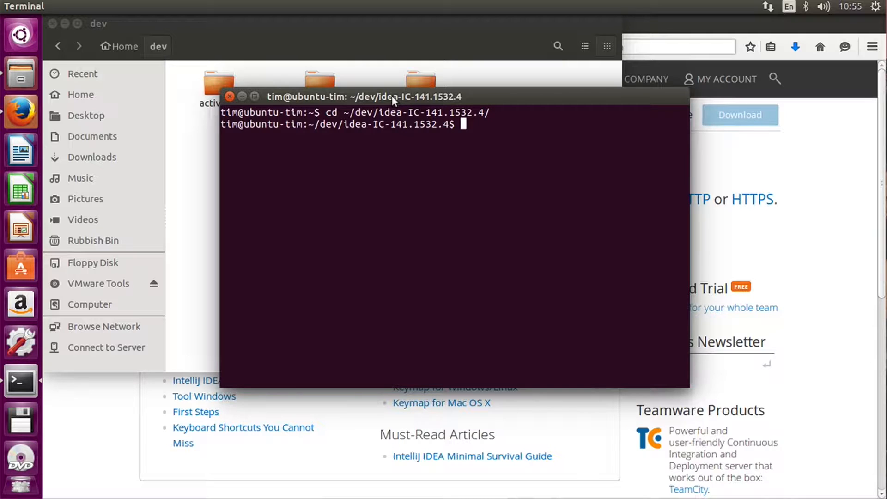
List the IDEA directory's contents, change into its bin subdirectory and list the files there.
text(ls)
key(Return)
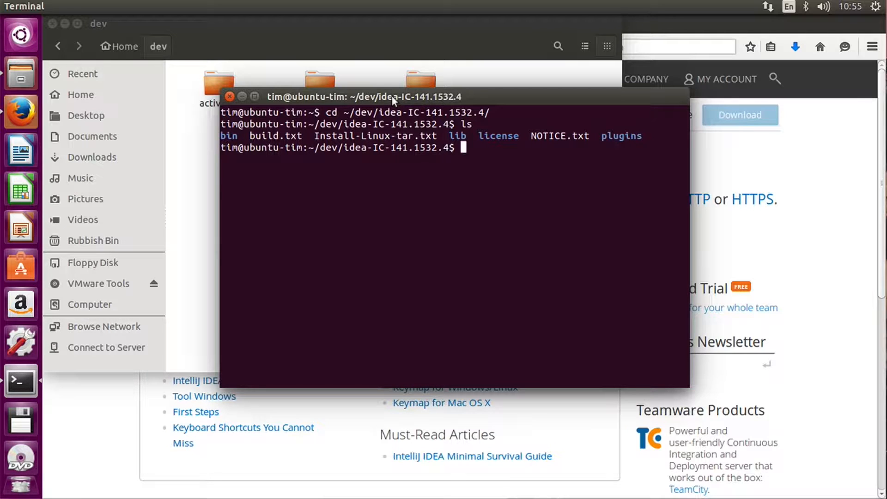
text(cd bin)
key(Return)
text(ls)
key(Return)
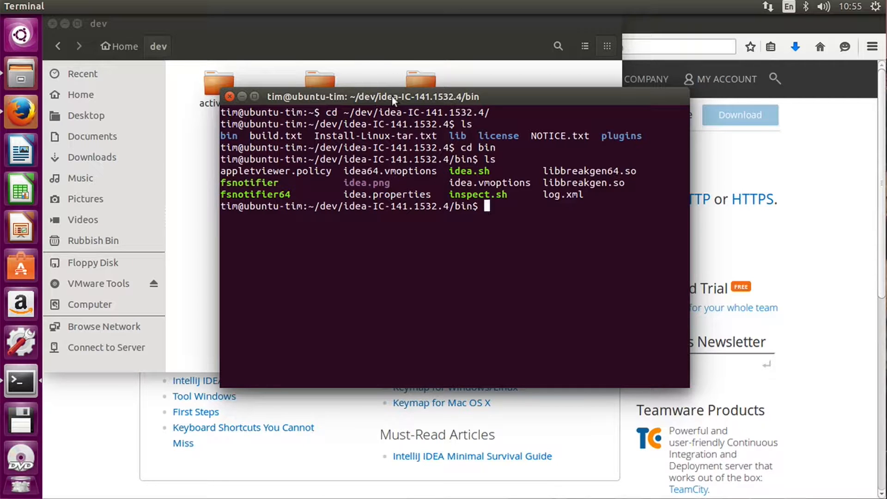
Launch IntelliJ IDEA with ./idea.sh and complete the installation without importing settings from a previous version.
text(./idea.sj)
key(BackSpace)
text(h)
key(Return)
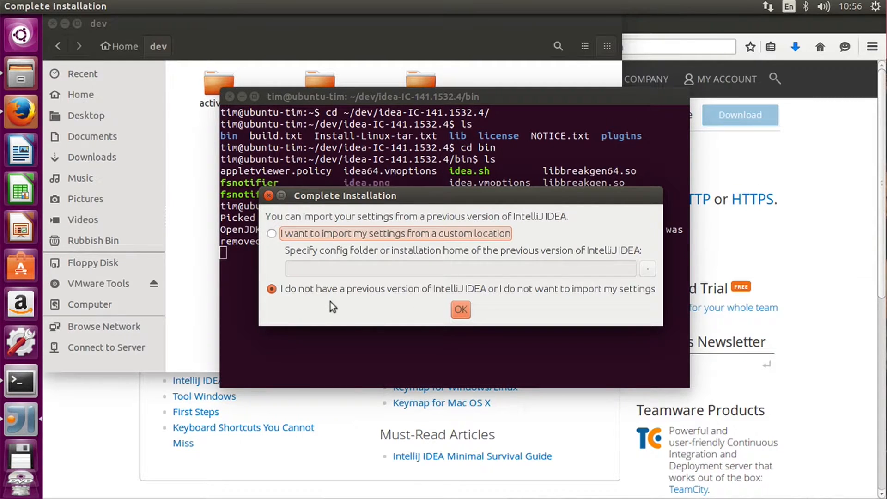
click(460, 310)
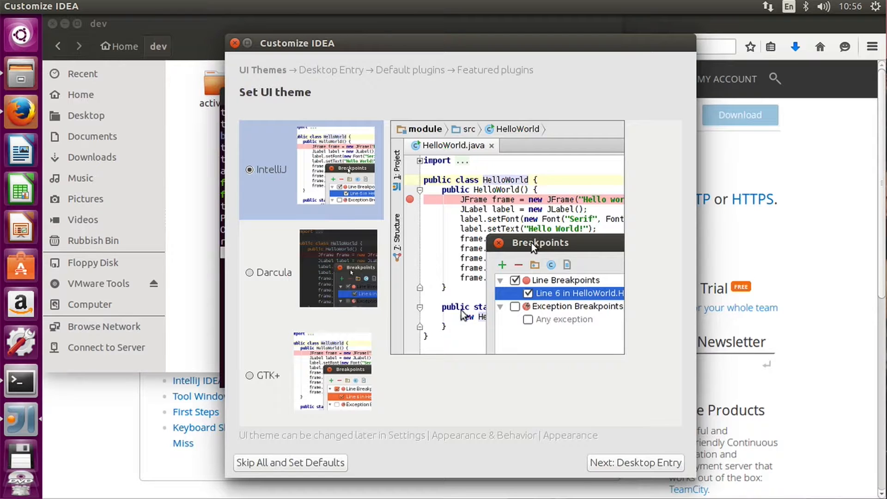
Preview the Darcula theme, choose the IntelliJ theme, and finish the setup with a desktop entry, default plugins and no featured plugins.
click(249, 272)
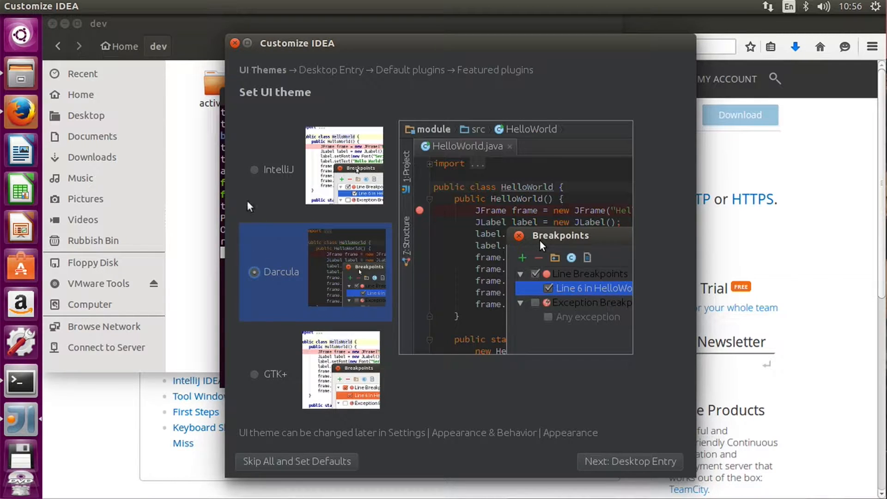
click(255, 171)
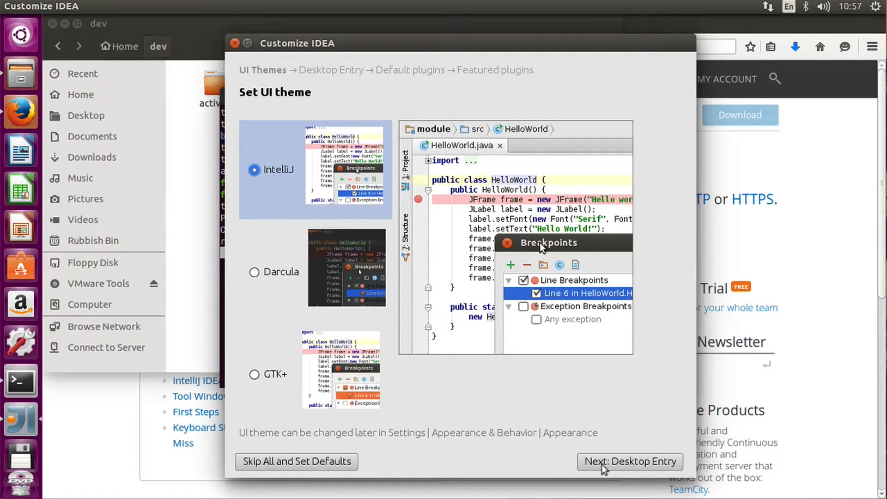
click(615, 463)
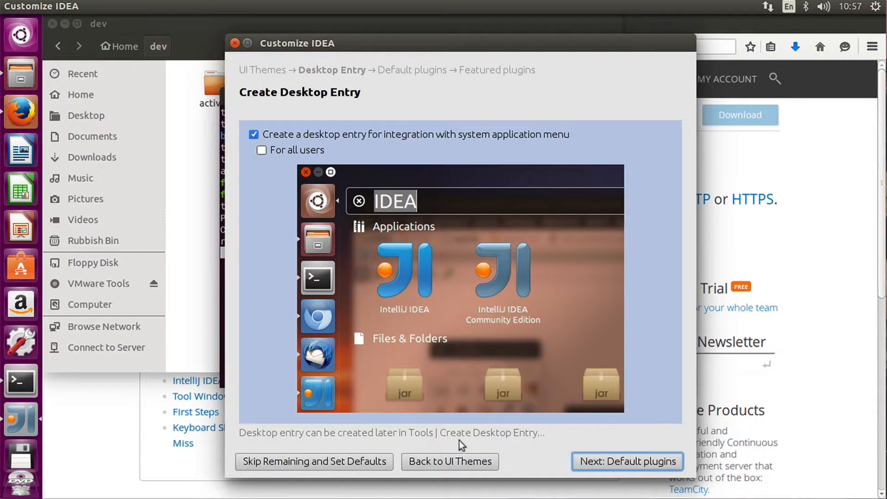
click(594, 461)
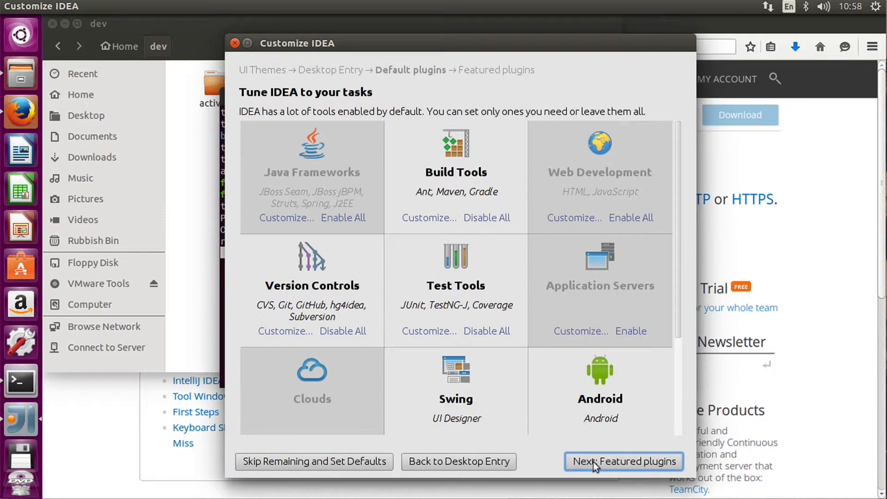
click(595, 462)
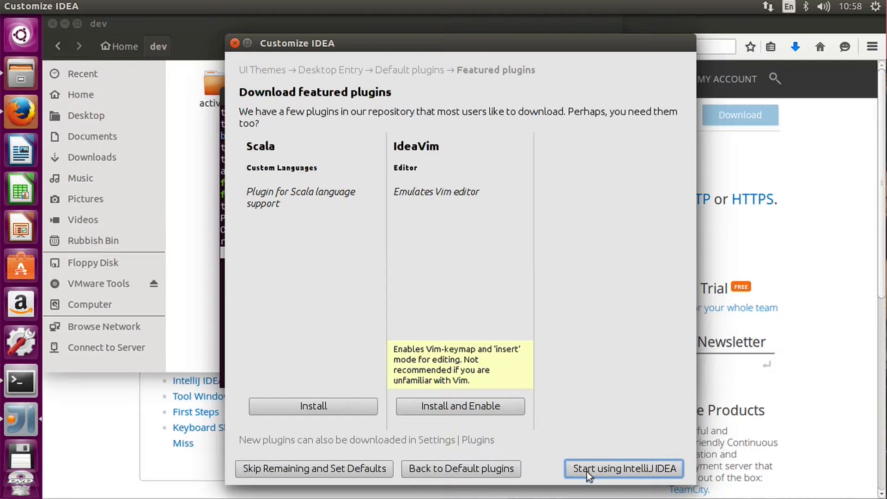
click(600, 467)
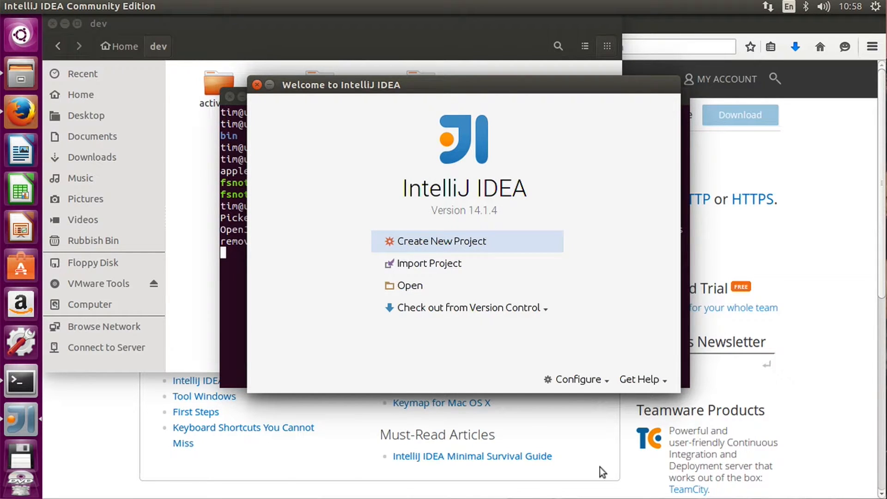
In the default project structure, add a JDK from /usr/lib/jvm/java-8-openjdk-amd64 as the project SDK.
click(599, 382)
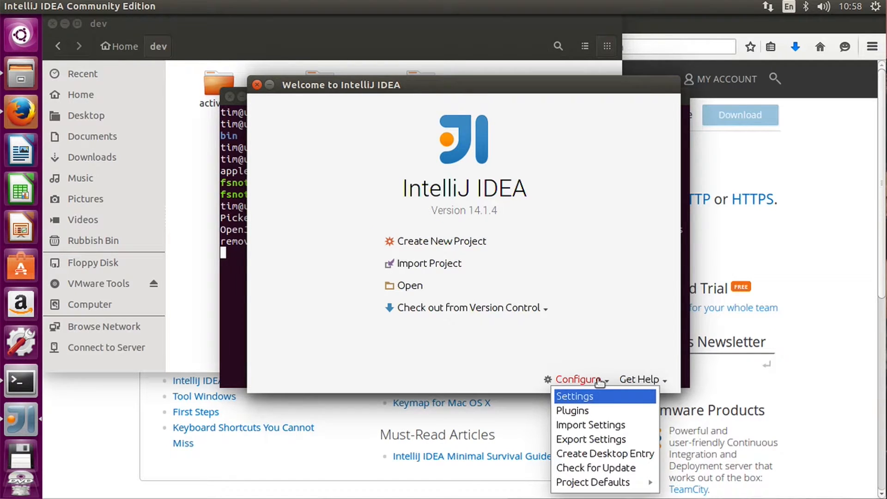
mouse_move(614, 486)
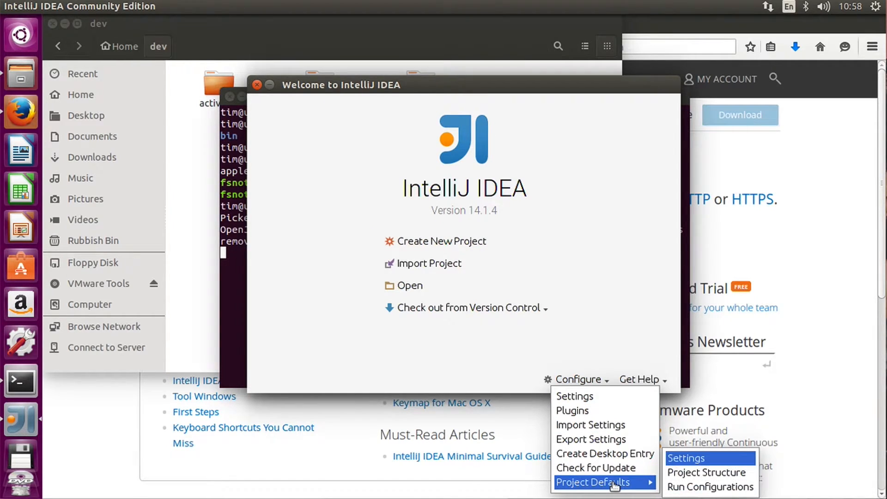
click(723, 473)
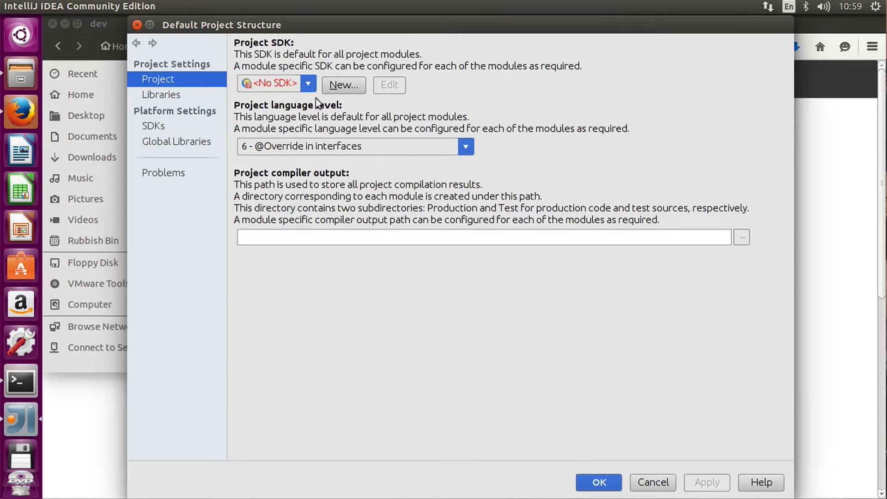
click(333, 87)
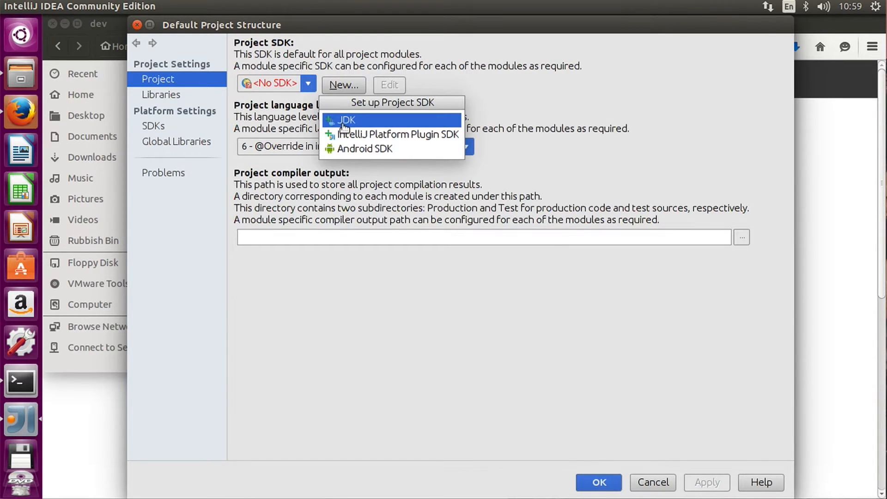
click(344, 121)
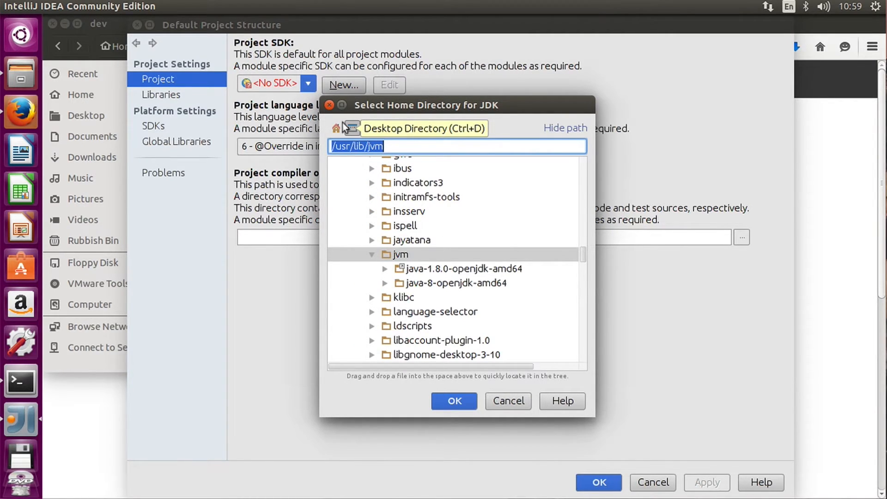
click(435, 287)
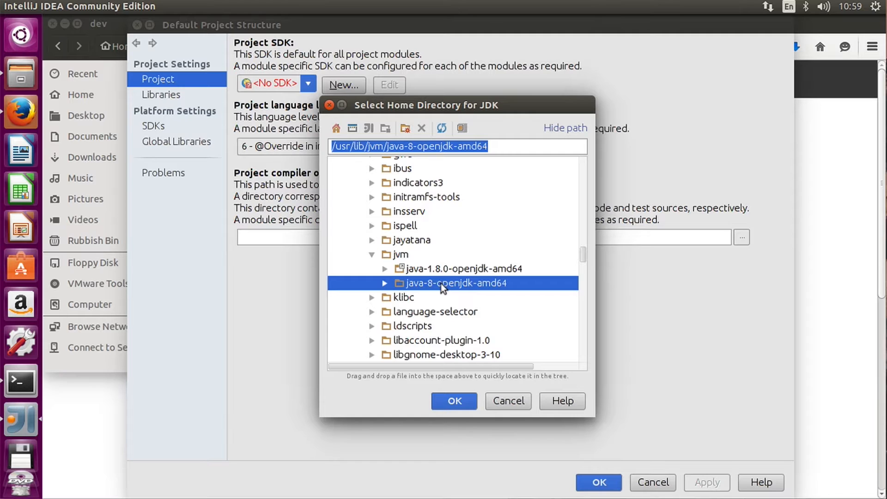
click(449, 400)
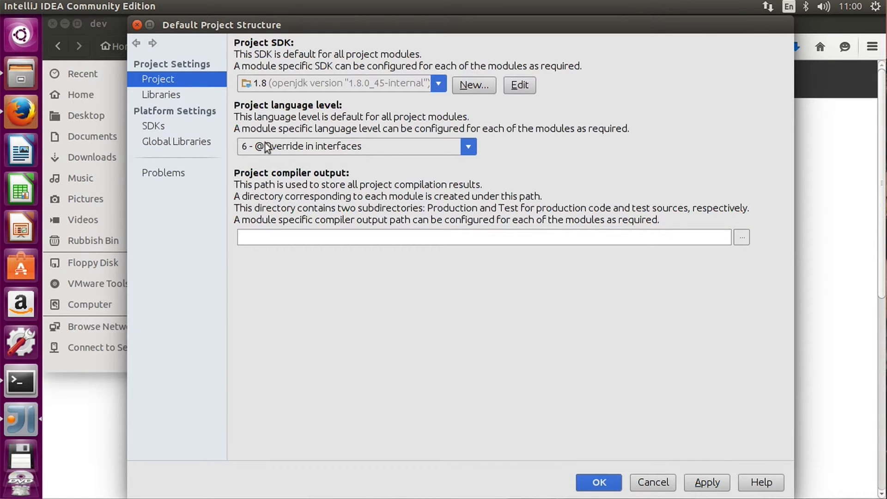
Set the default project language level to 8 - Lambdas, type annotations etc. and save the default project structure.
click(471, 147)
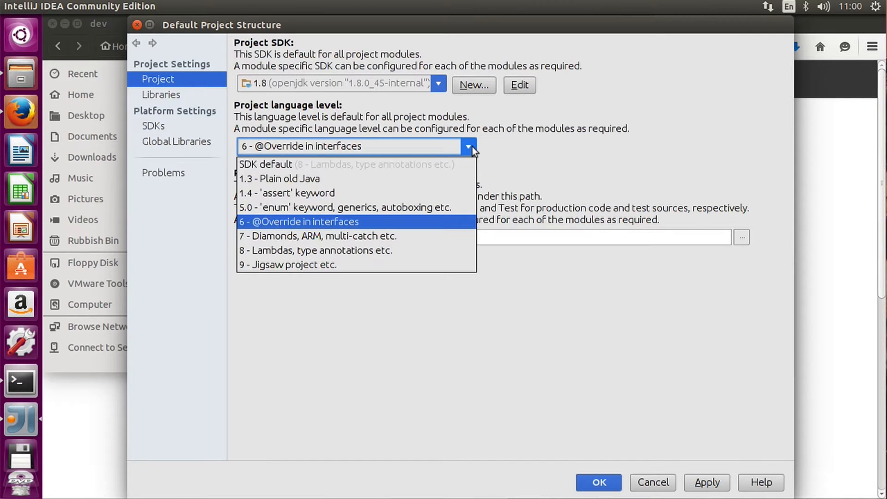
click(368, 250)
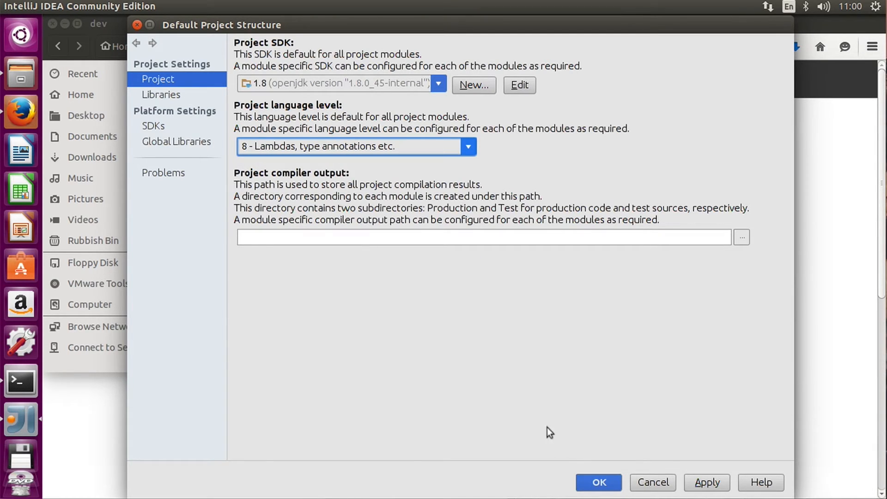
click(600, 482)
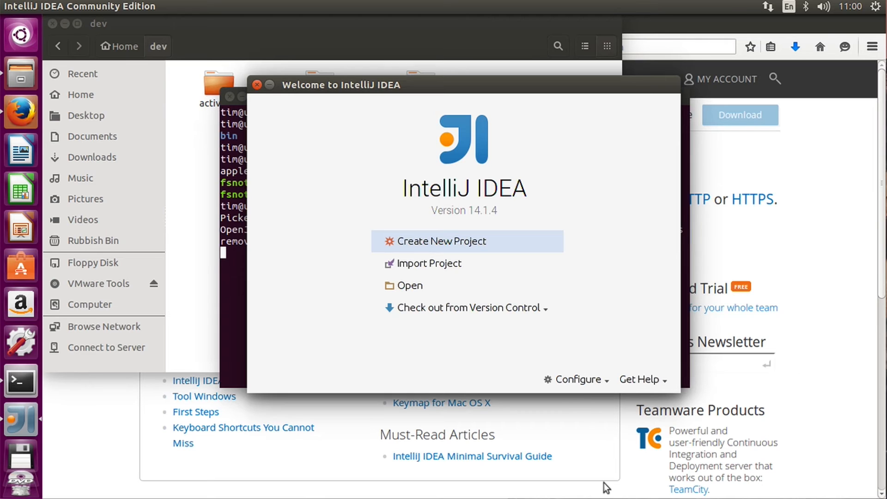
Close the IntelliJ IDEA welcome window, the Terminal and the file manager, and quit Firefox.
click(257, 85)
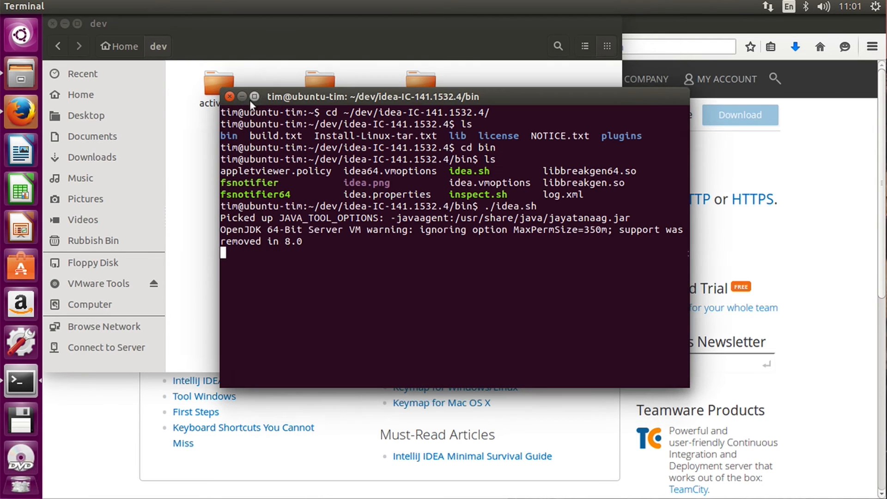
click(229, 96)
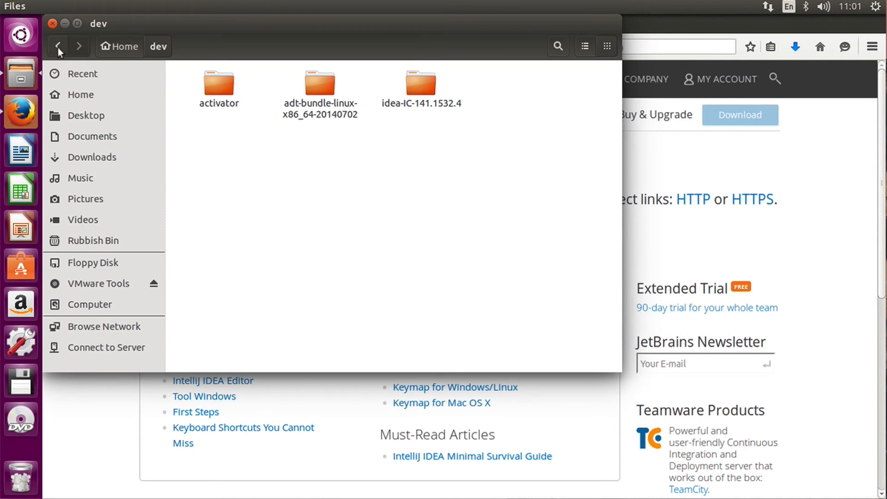
click(52, 23)
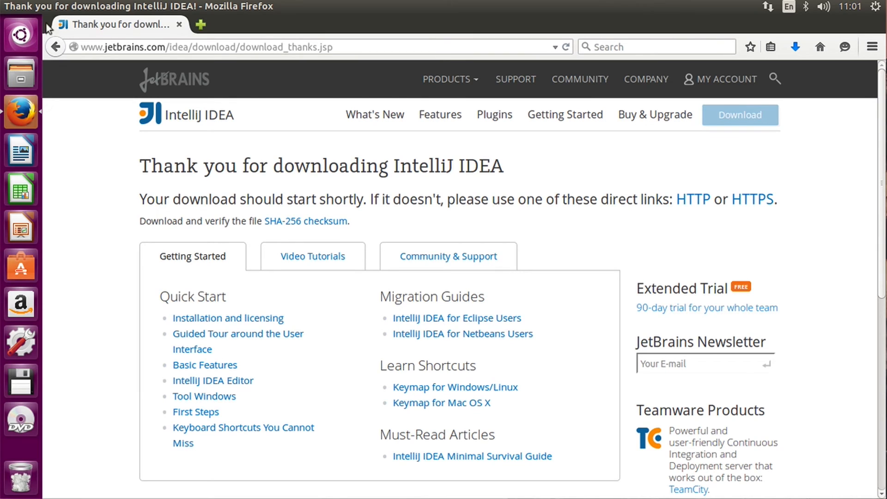
click(49, 7)
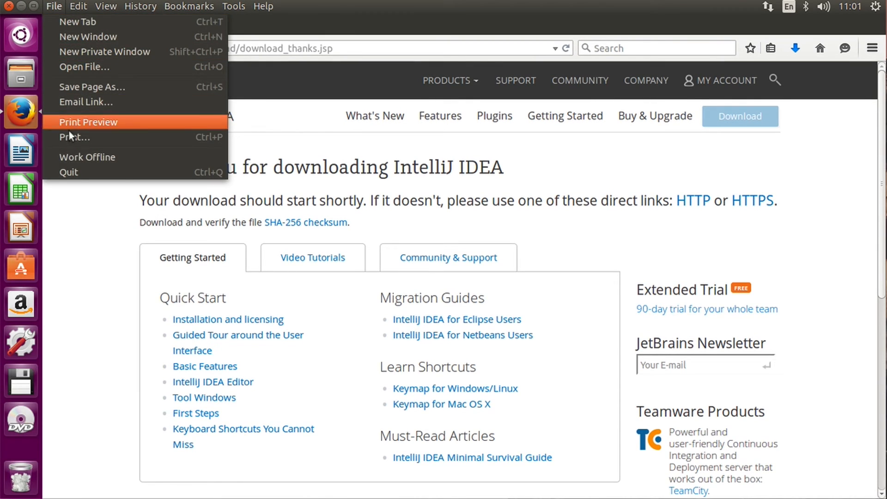
click(71, 169)
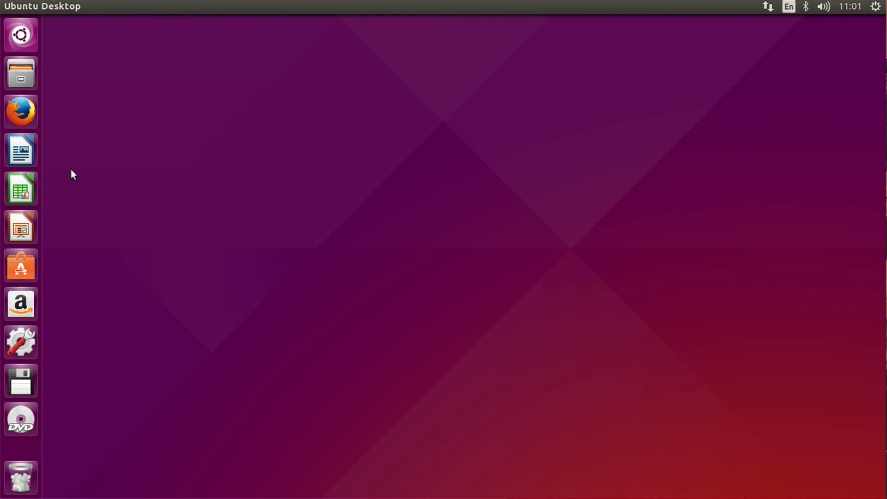
Search the Ubuntu Dash for "int" and launch IntelliJ IDEA Community Edition from the results.
click(21, 34)
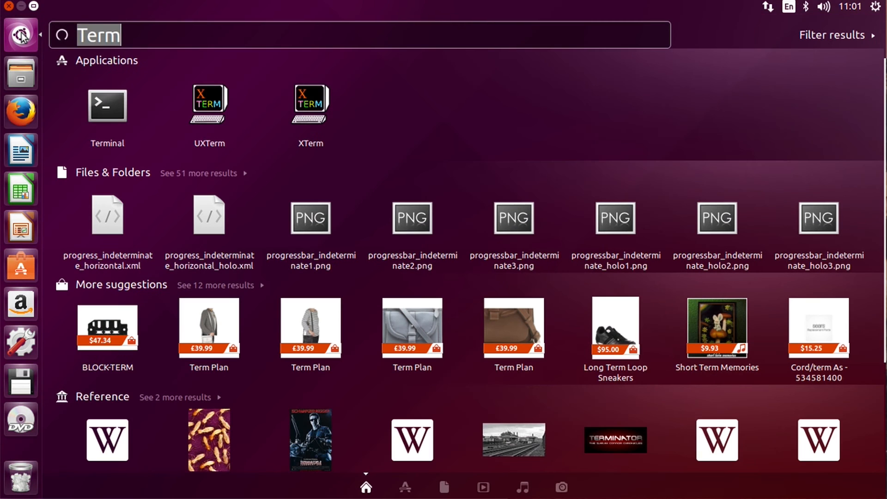
text(int)
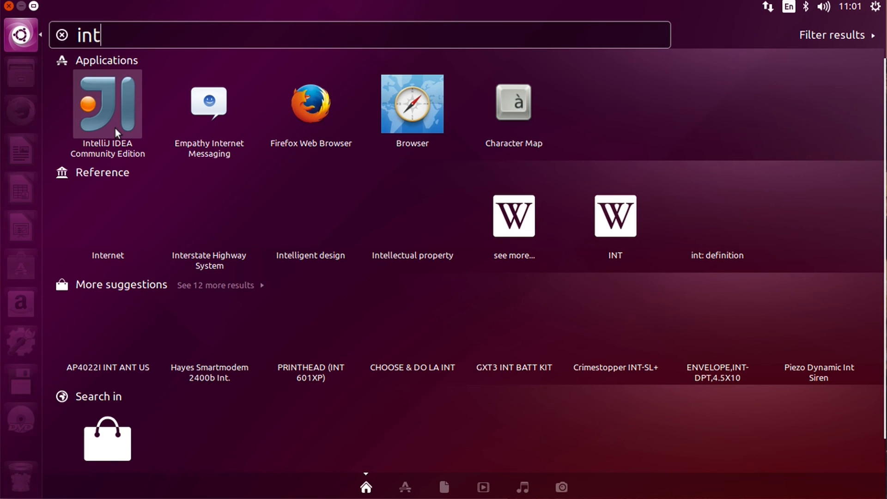
click(116, 118)
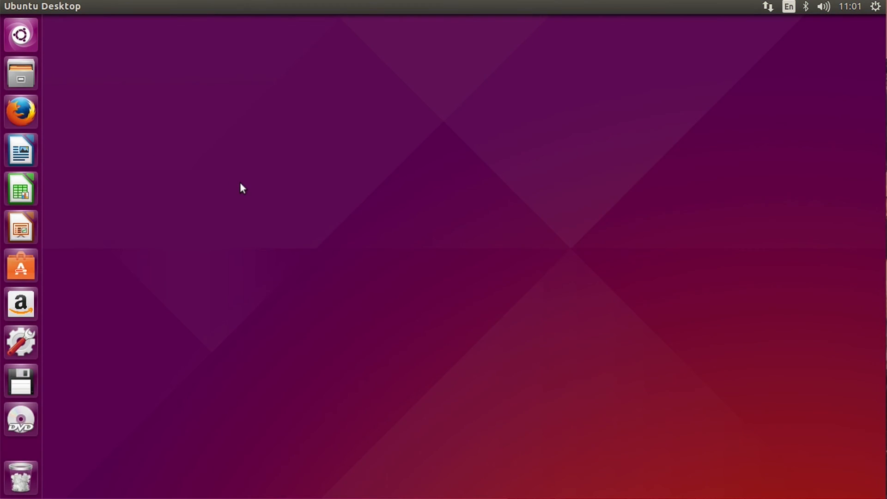